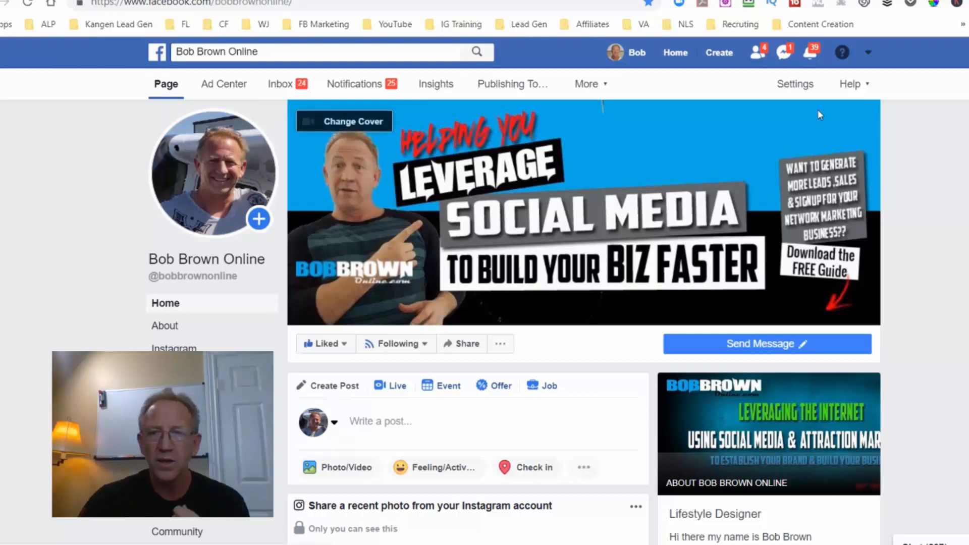
Open the Facebook page's Messaging settings and review the General Settings, Response Assistant and Appointment Messaging options.
click(796, 89)
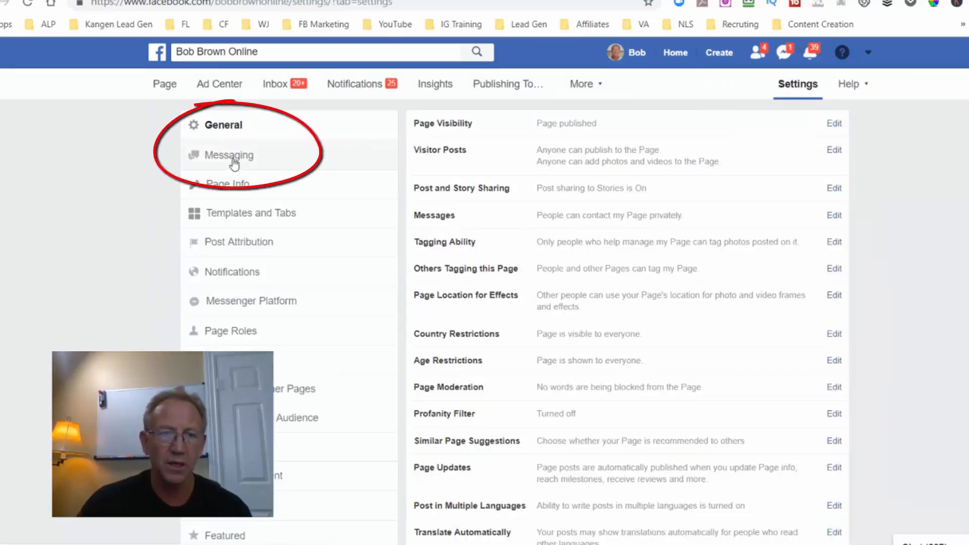
click(233, 156)
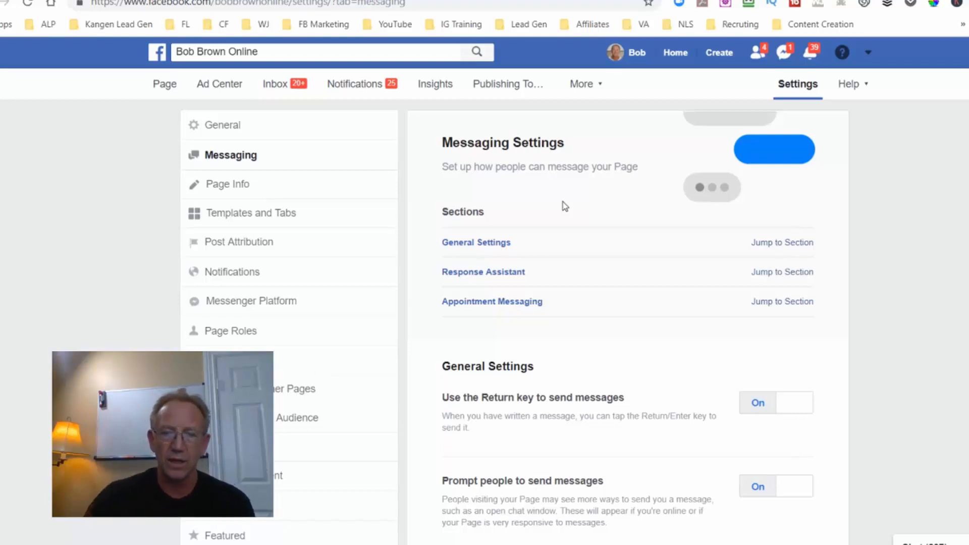
scroll(562, 202, down, 3)
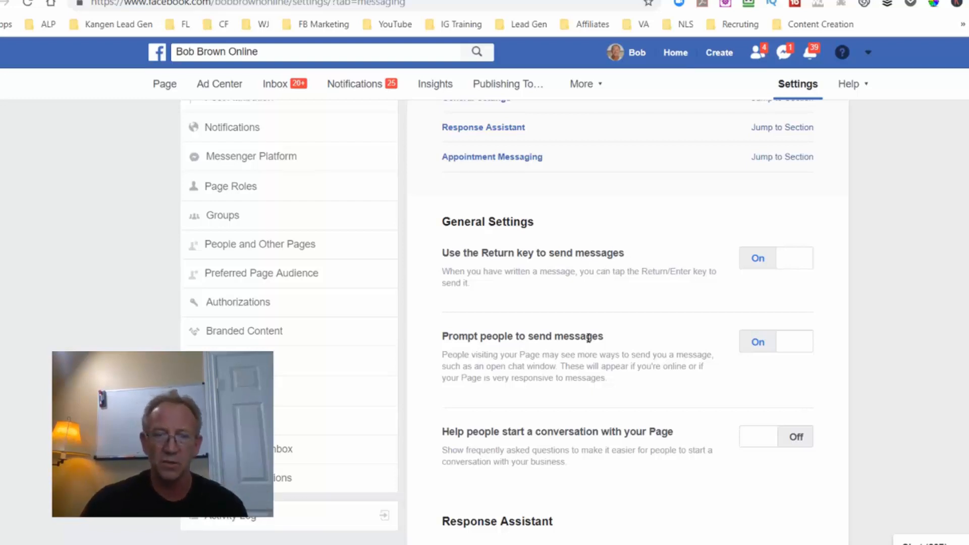
scroll(588, 339, down, 1)
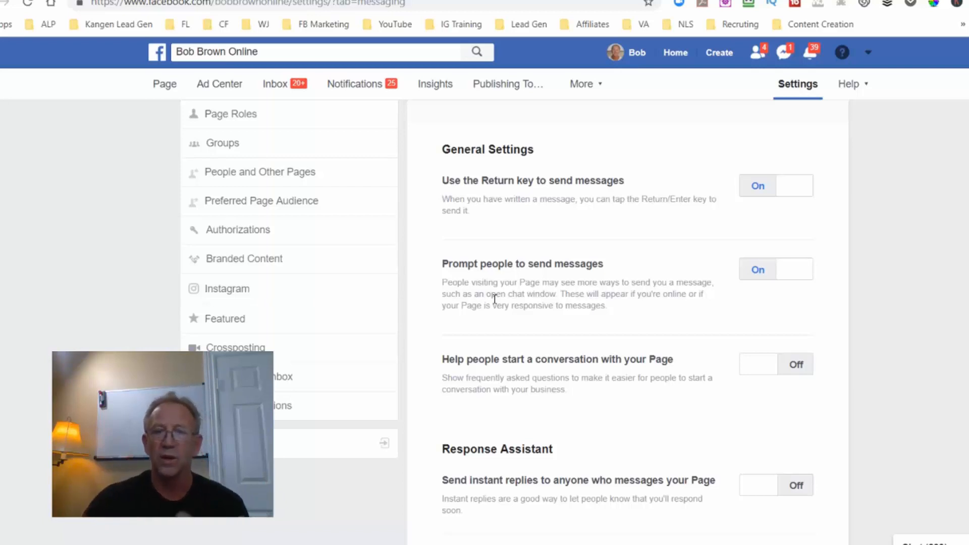
scroll(500, 295, down, 2)
scroll(505, 292, down, 4)
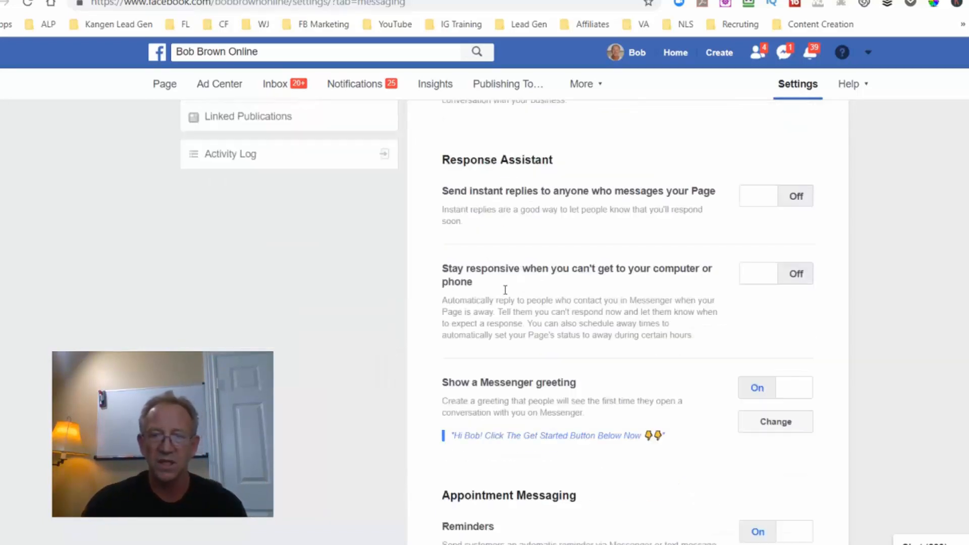
scroll(504, 291, down, 1)
scroll(506, 294, down, 1)
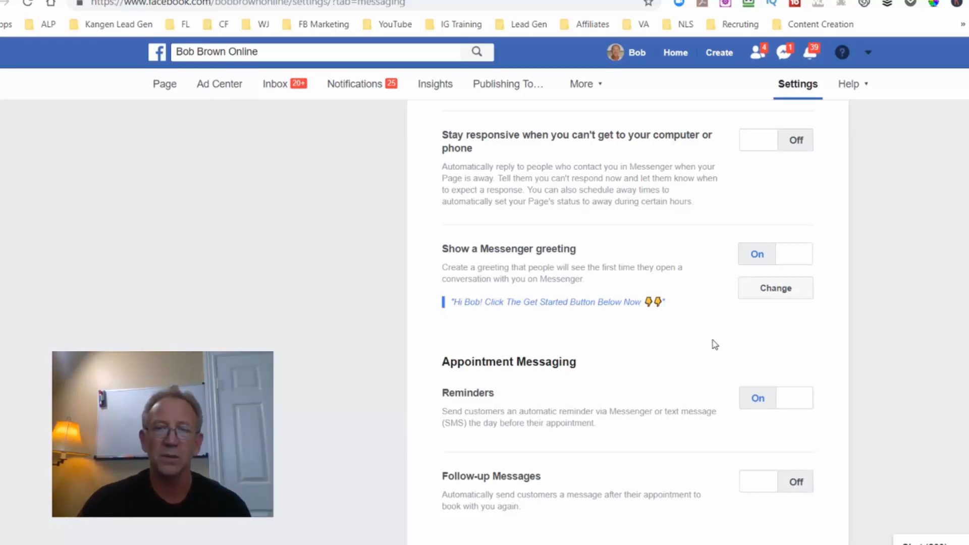
scroll(709, 338, up, 10)
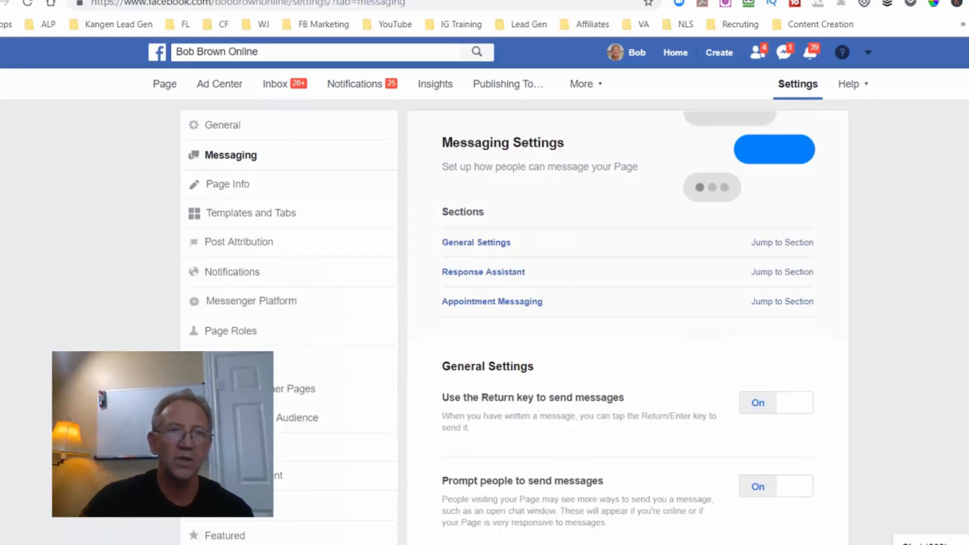
Switch to ManyChat and open the bot's general settings containing the greeting text.
click(283, 1)
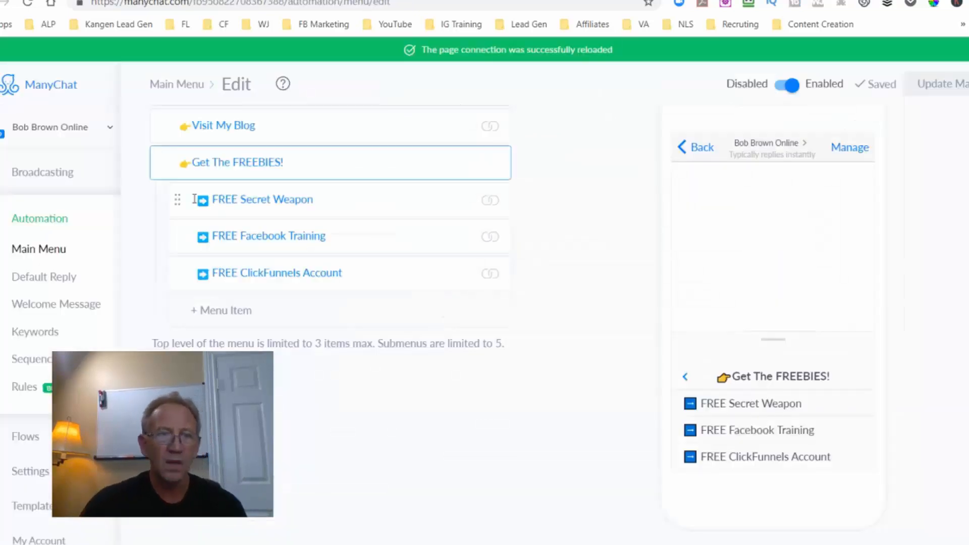
scroll(58, 323, up, 3)
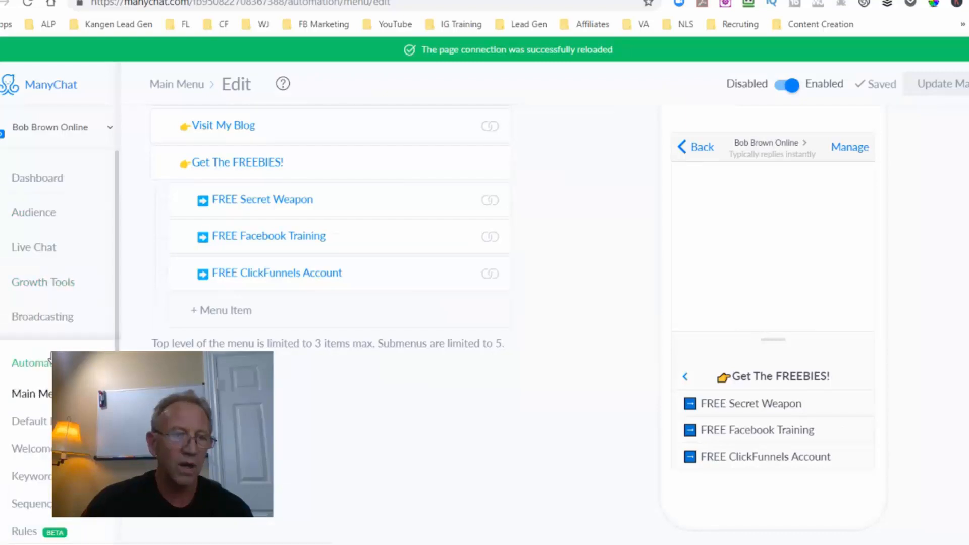
scroll(50, 360, down, 4)
click(44, 431)
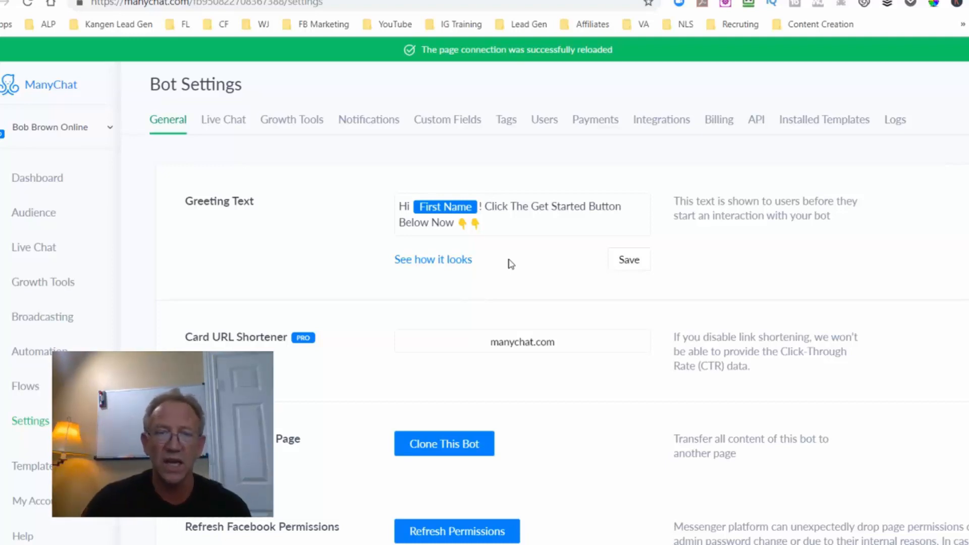
Try adding a second First Name field at the end of the greeting text, and remove it again.
click(496, 218)
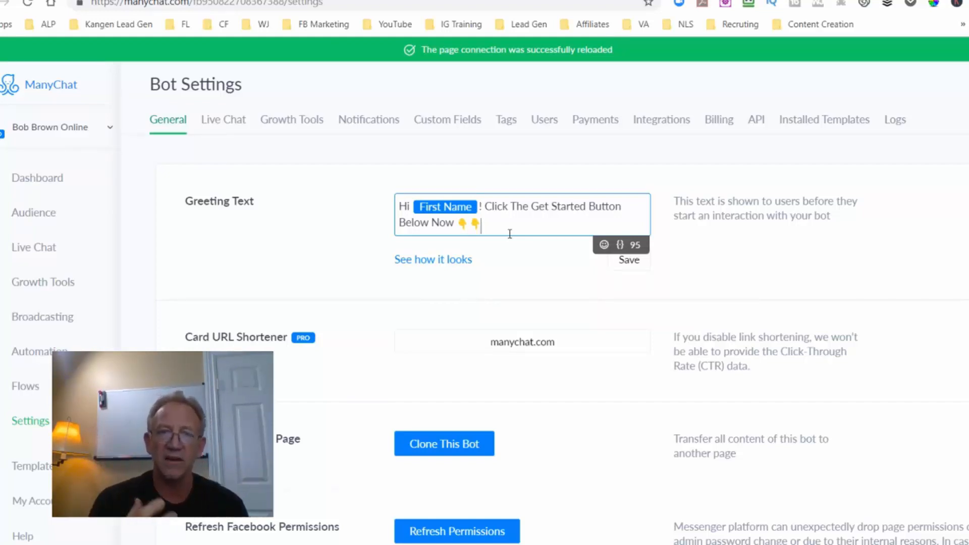
click(621, 245)
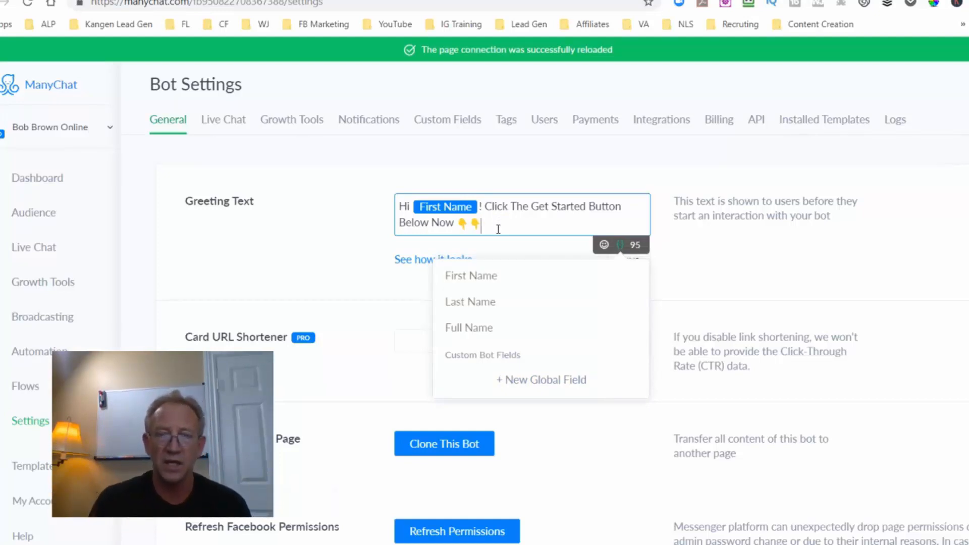
click(473, 275)
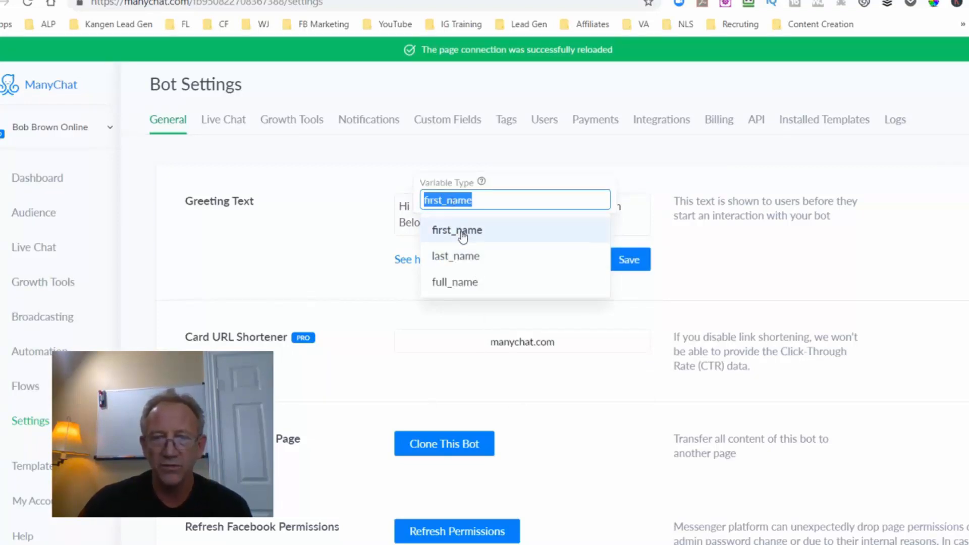
click(642, 182)
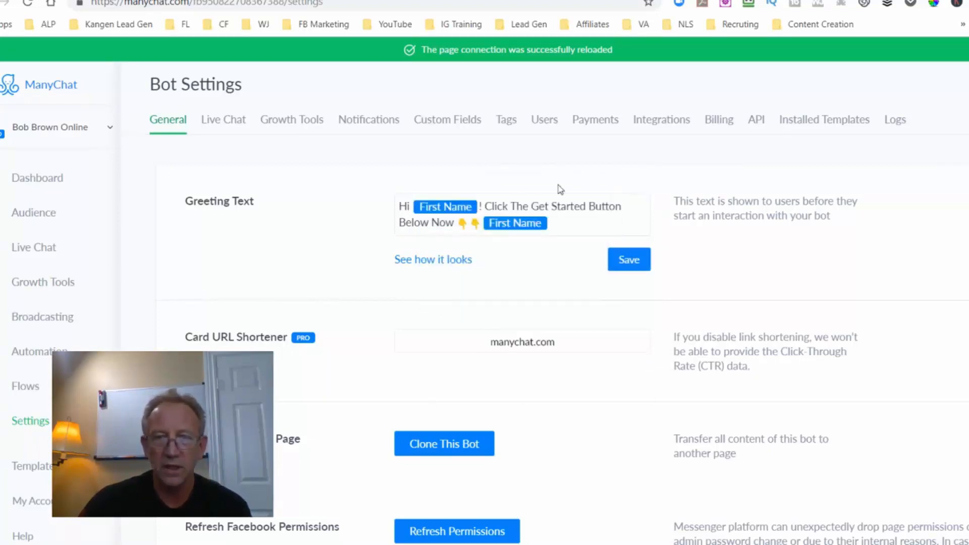
click(552, 222)
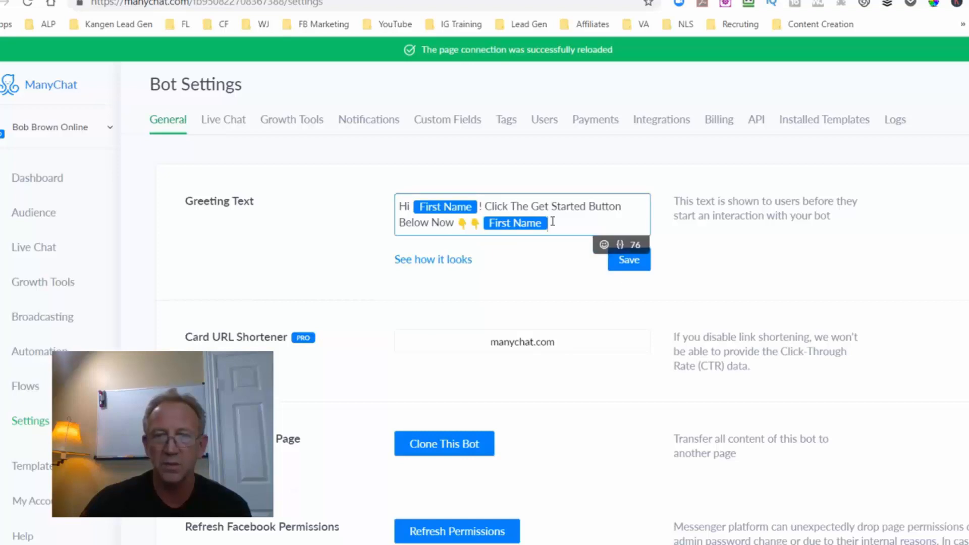
key(BackSpace)
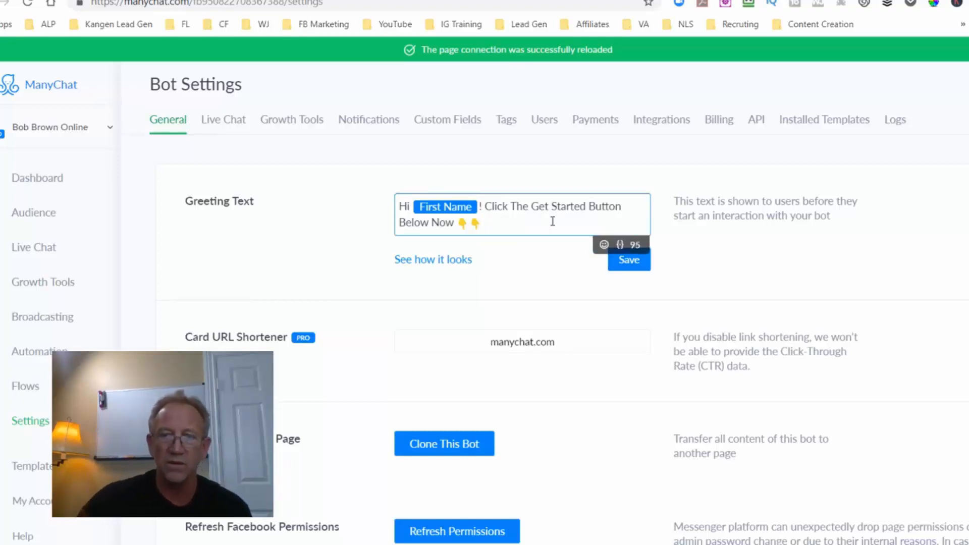
Save the greeting text and preview how it looks in Messenger, closing the preview when done.
click(629, 259)
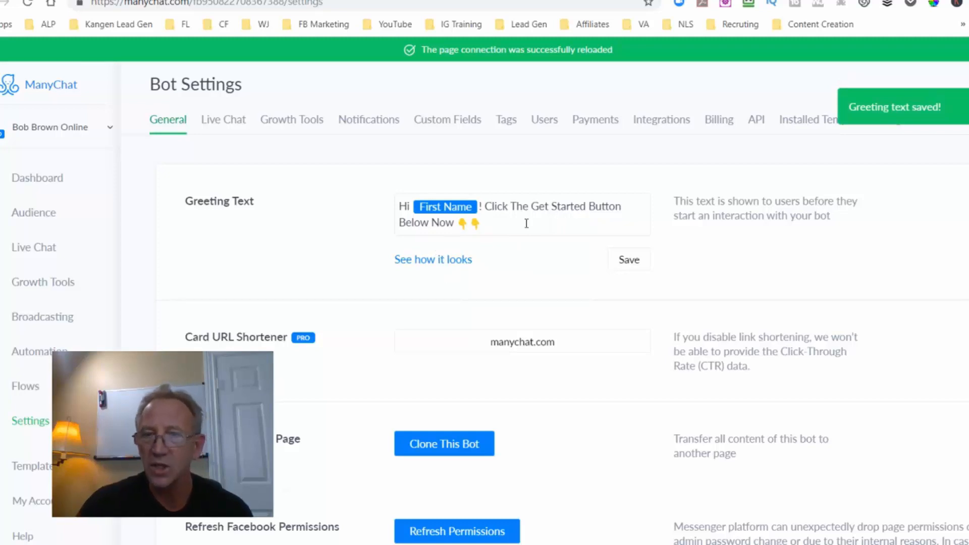
click(447, 266)
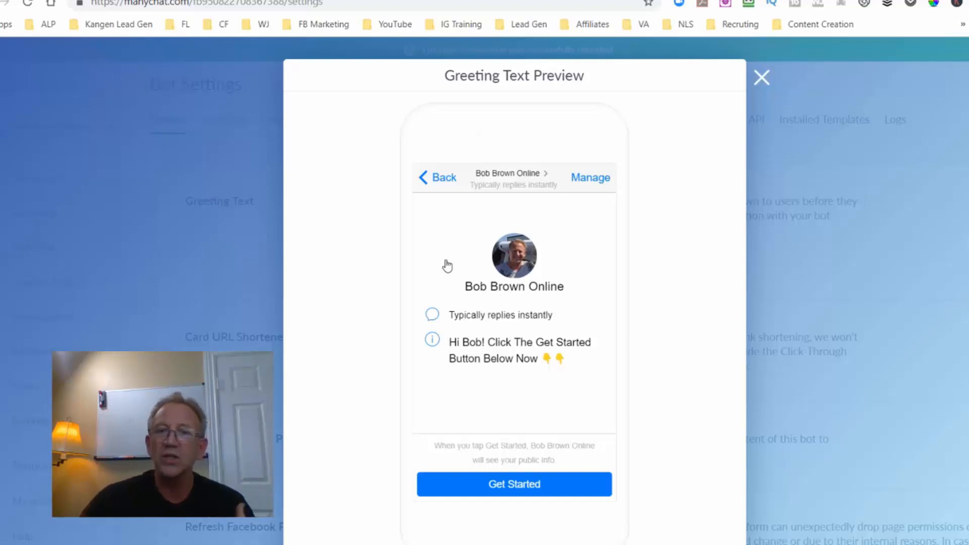
scroll(469, 275, down, 1)
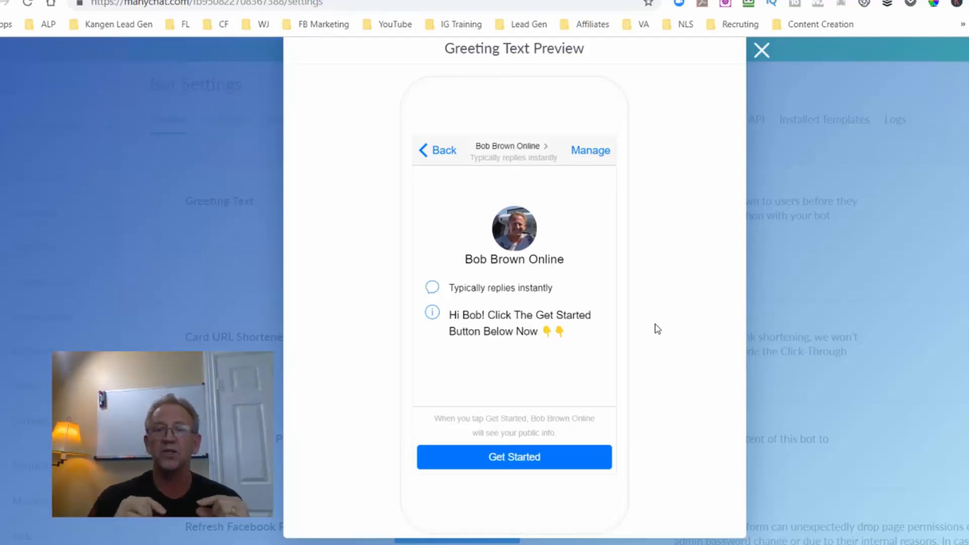
click(762, 50)
Open the bot's Main Menu automation and review its buttons and submenu items.
scroll(266, 288, down, 1)
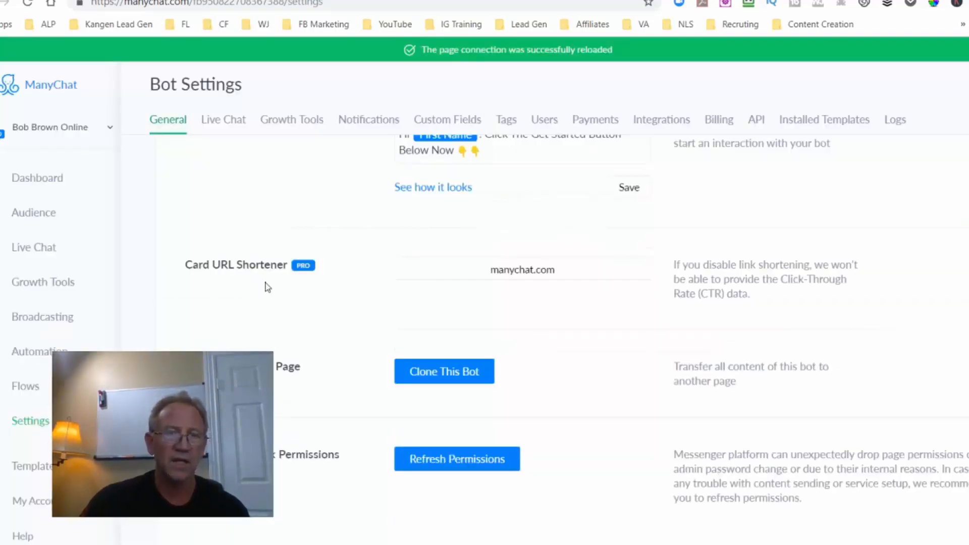
scroll(266, 288, up, 1)
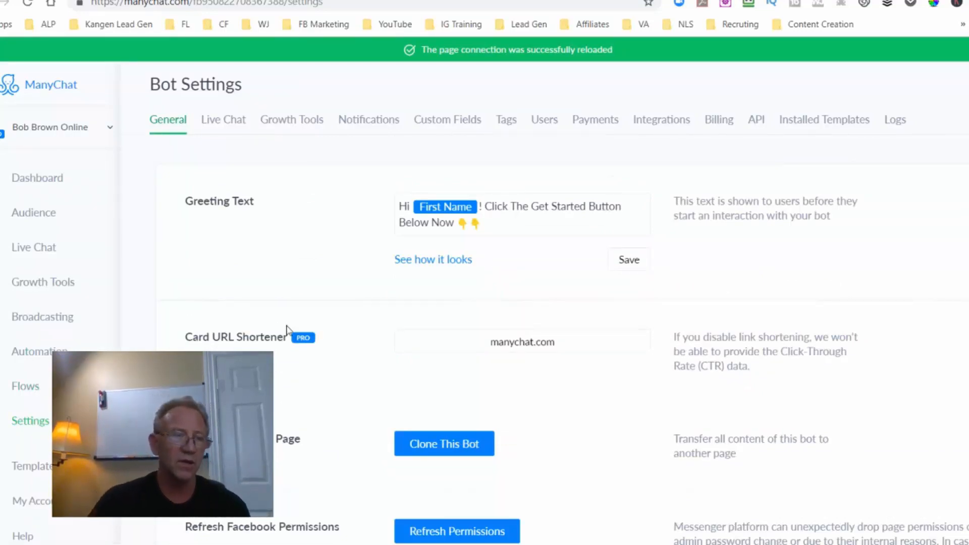
click(33, 358)
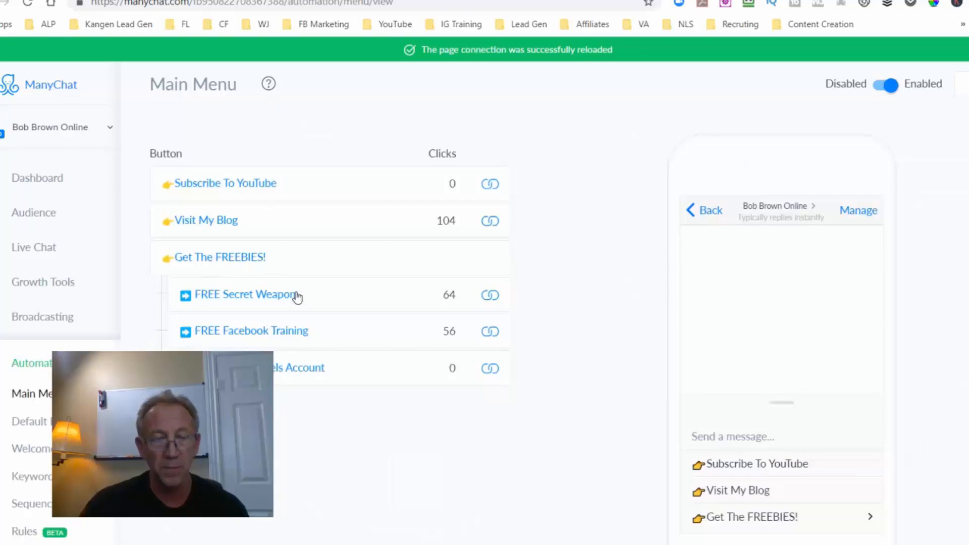
scroll(270, 210, down, 1)
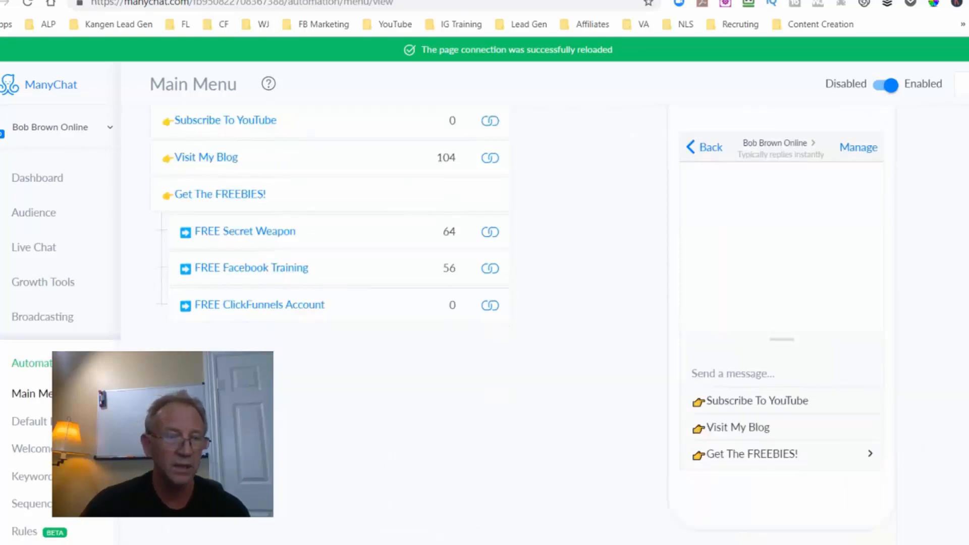
Open the Welcome Message flow for editing and select its starting Welcome Message step in the flow diagram.
click(39, 454)
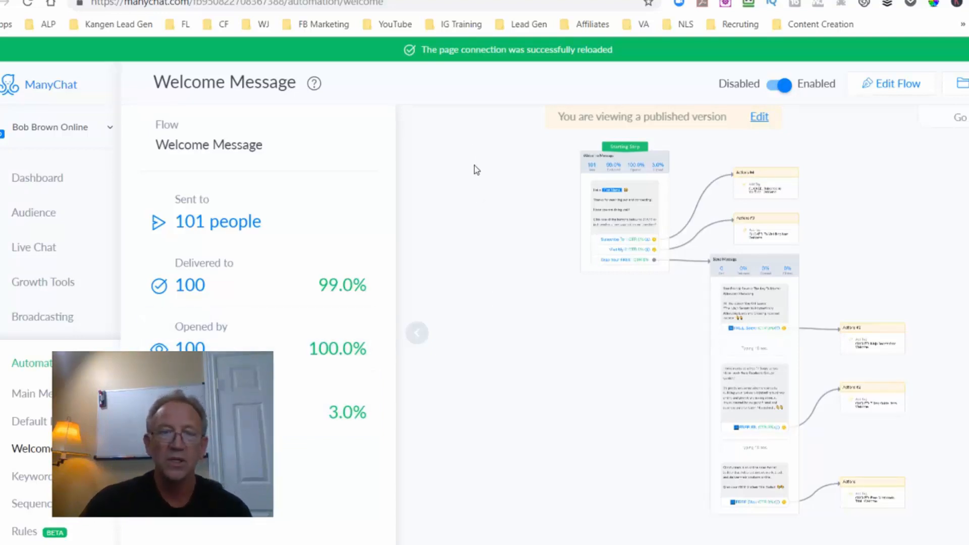
click(890, 90)
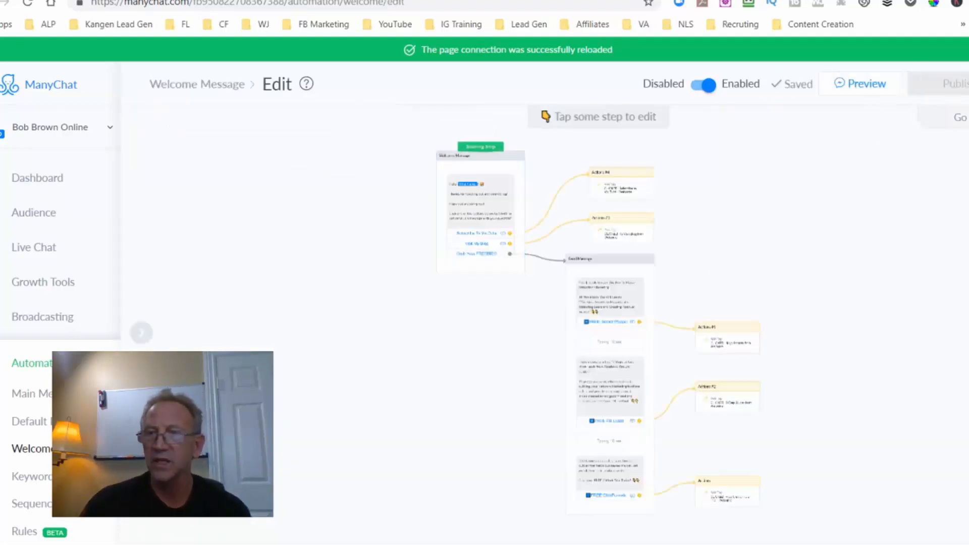
click(965, 118)
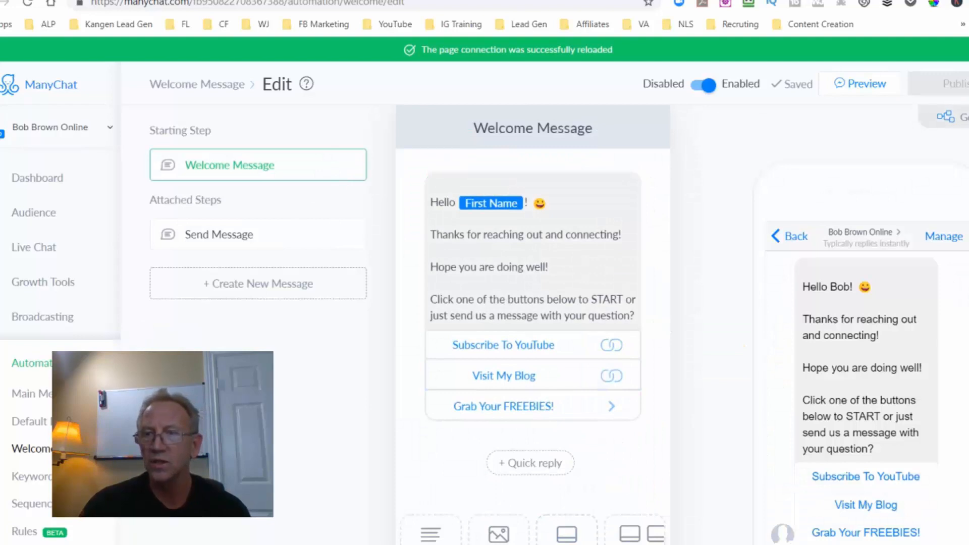
click(963, 117)
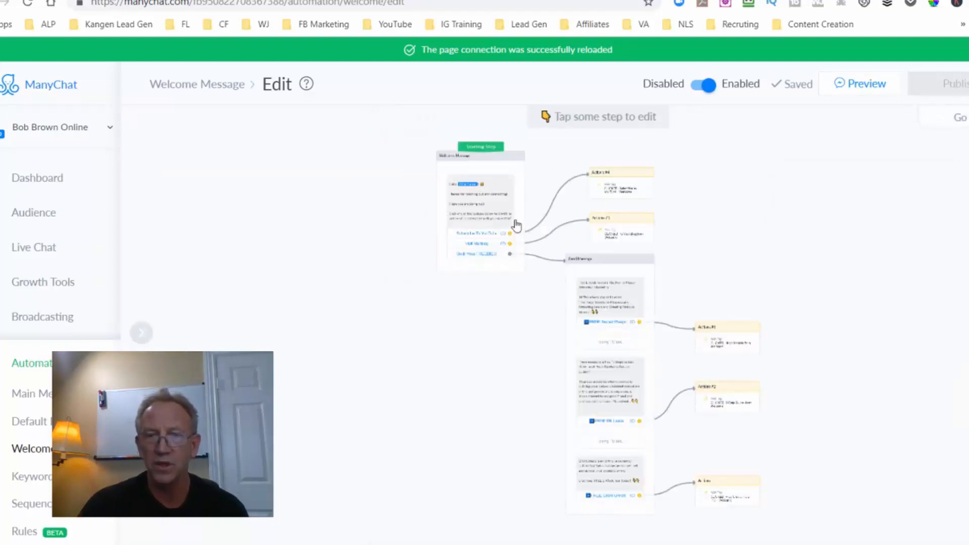
mouse_move(478, 247)
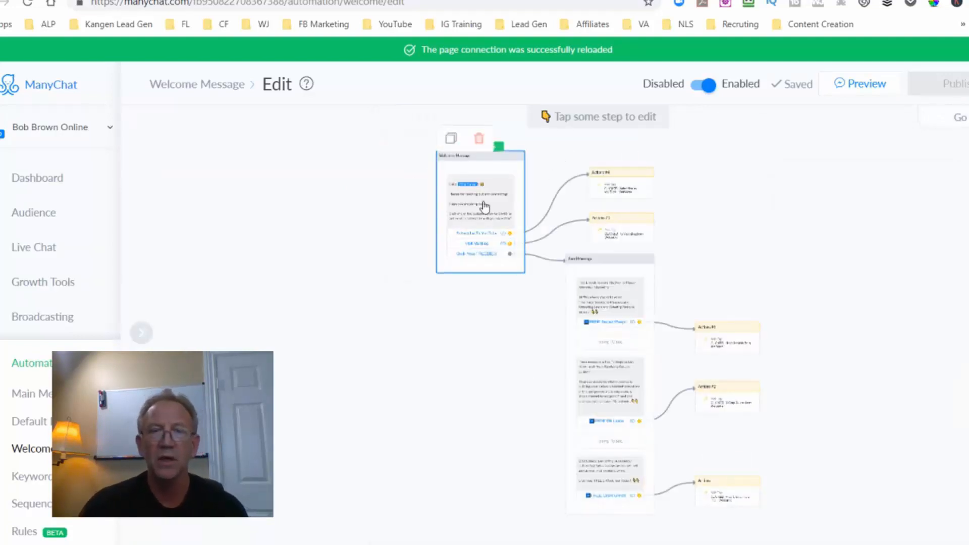
click(482, 210)
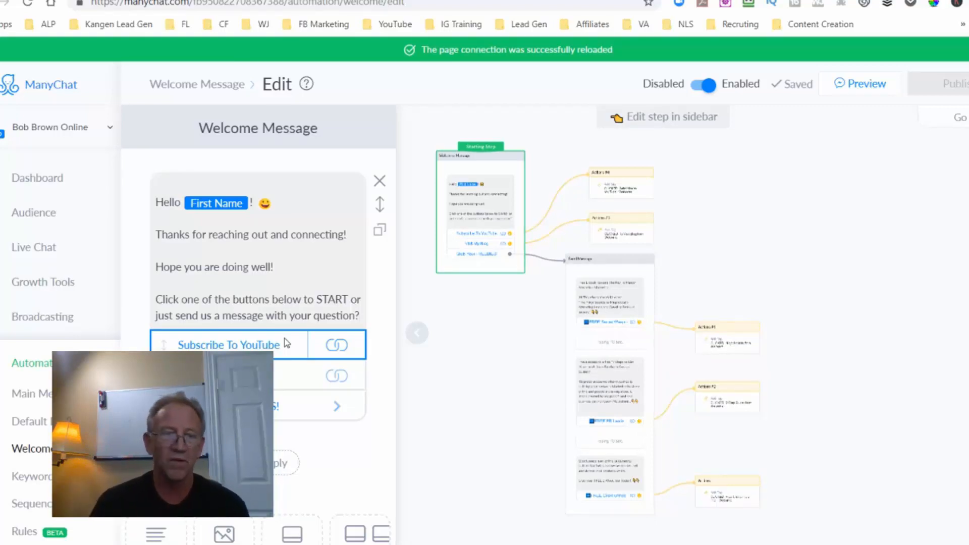
Inspect the settings of the "Grab Your FREEBIES!" button in the welcome message and close them.
scroll(283, 344, down, 2)
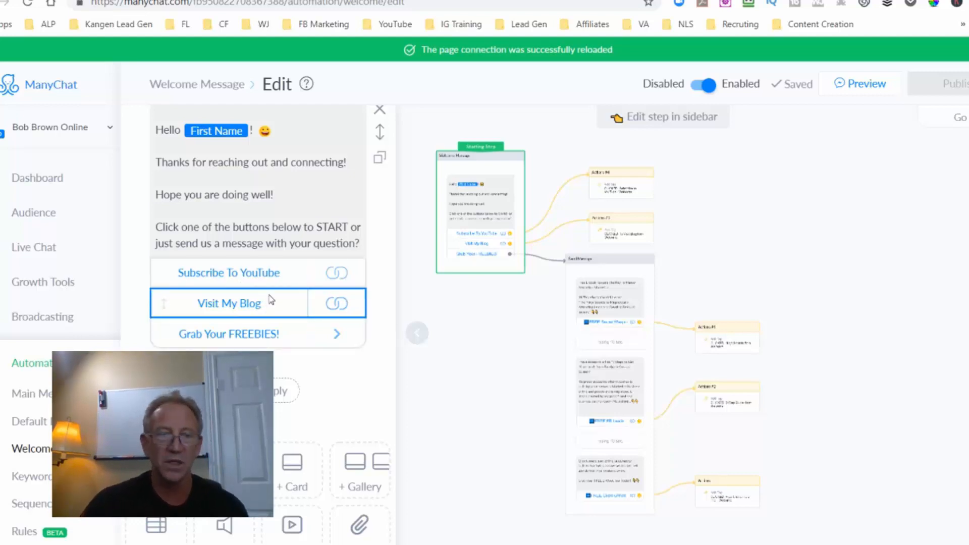
click(261, 335)
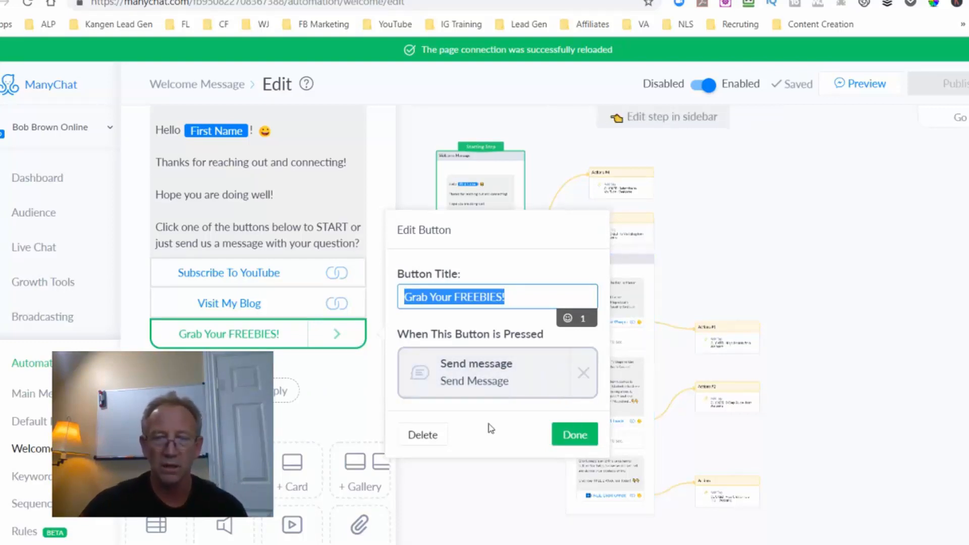
click(571, 435)
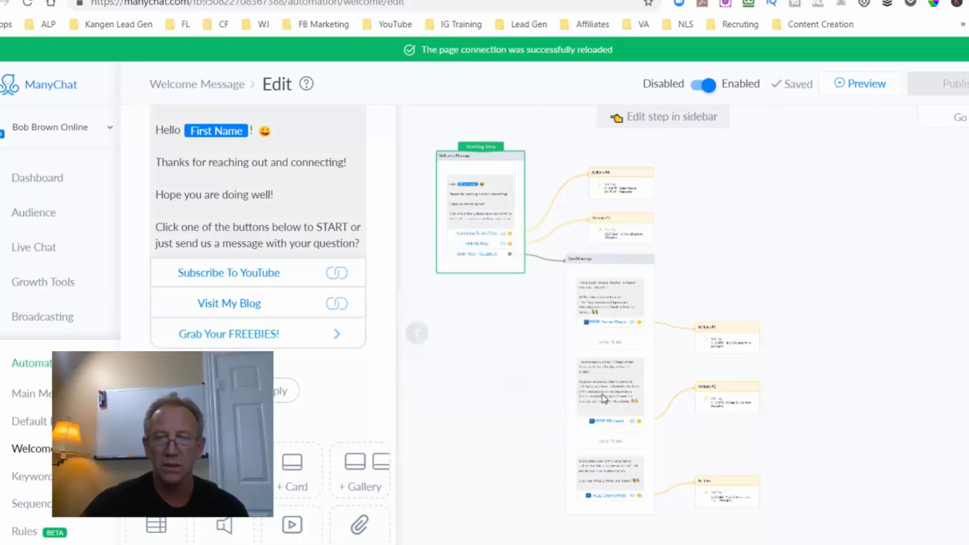
Open the Send Message step behind the freebies button and review its free e-book message and the typing delay after it.
click(606, 348)
scroll(253, 202, up, 2)
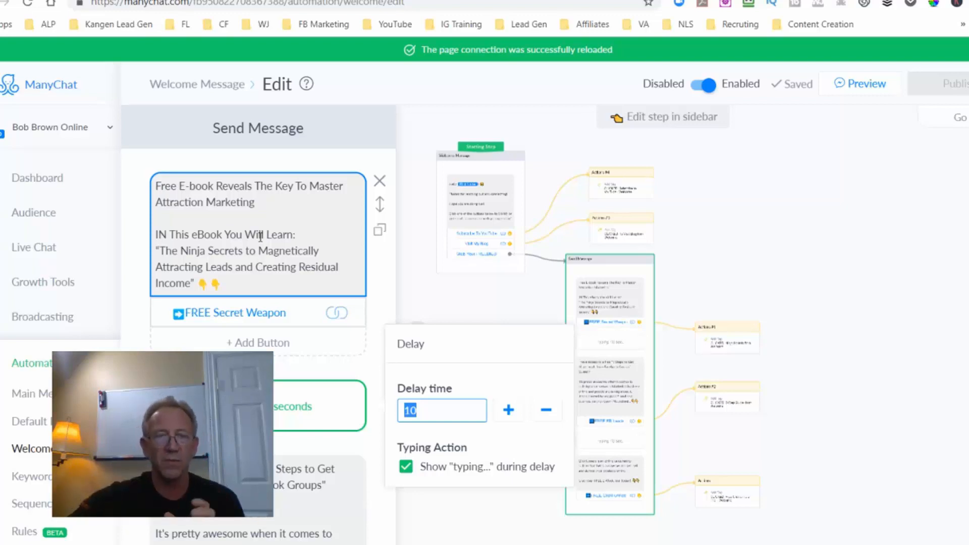
scroll(262, 238, down, 1)
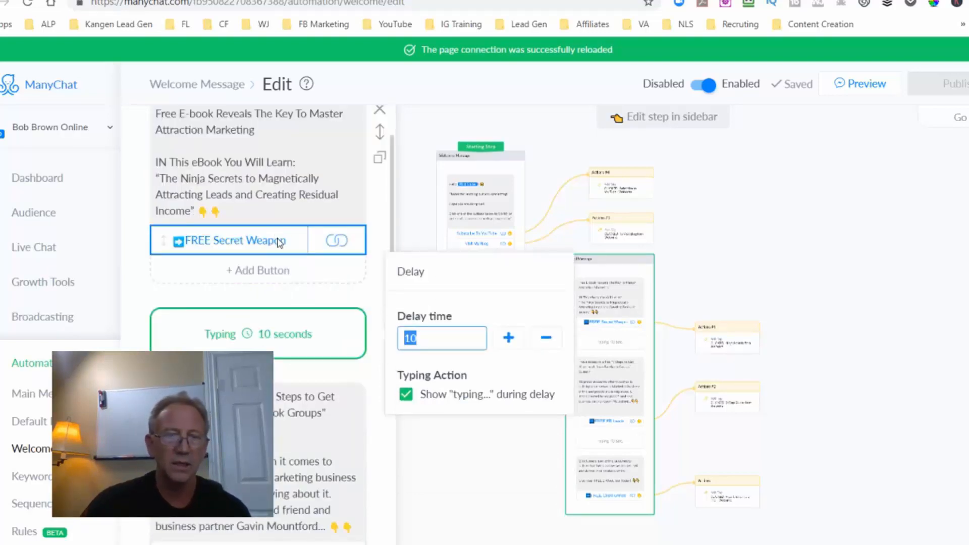
scroll(277, 242, down, 2)
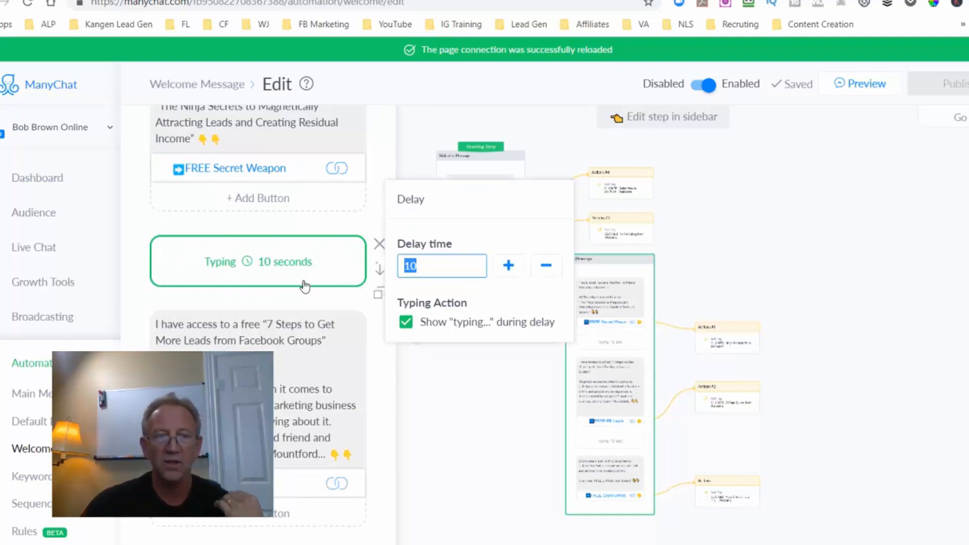
scroll(303, 285, down, 2)
scroll(305, 288, down, 2)
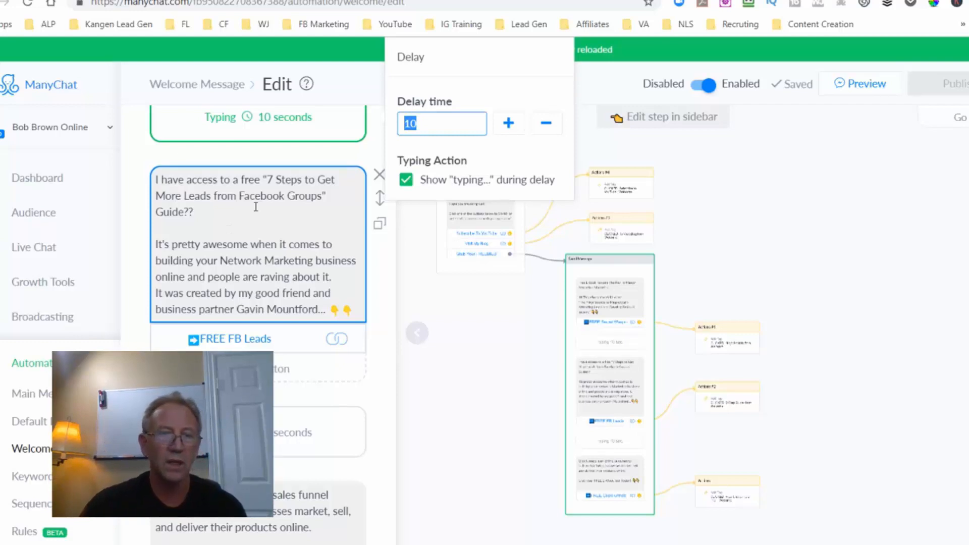
Review the Facebook Groups guide and ClickFunnels trial messages in the Send Message step, along with the overall flow diagram.
scroll(257, 207, down, 3)
scroll(256, 217, down, 3)
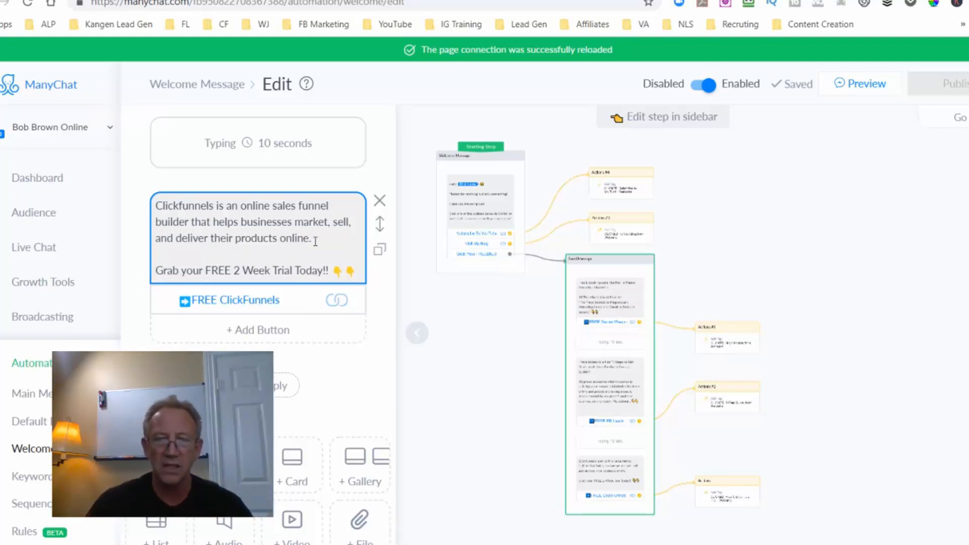
scroll(336, 274, up, 4)
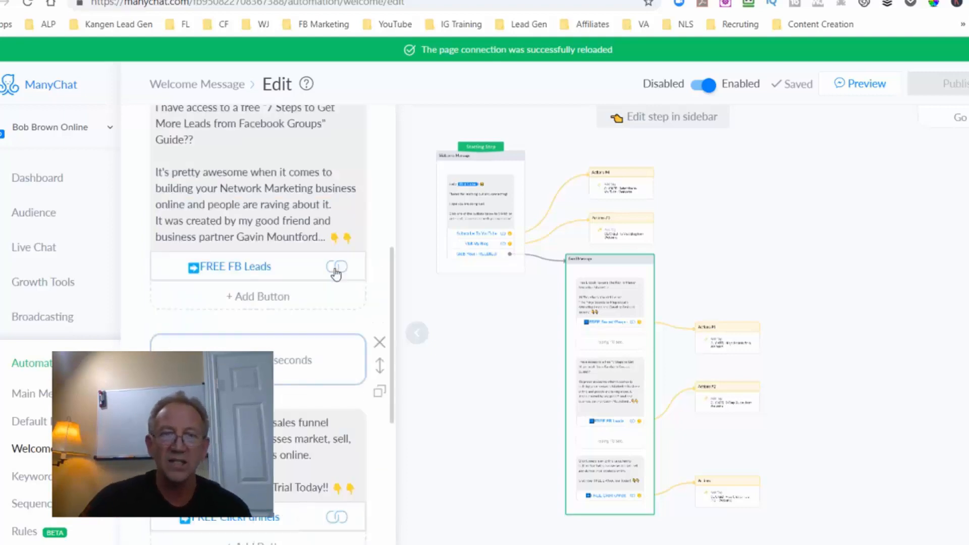
scroll(336, 274, up, 5)
scroll(336, 275, down, 8)
scroll(520, 324, down, 2)
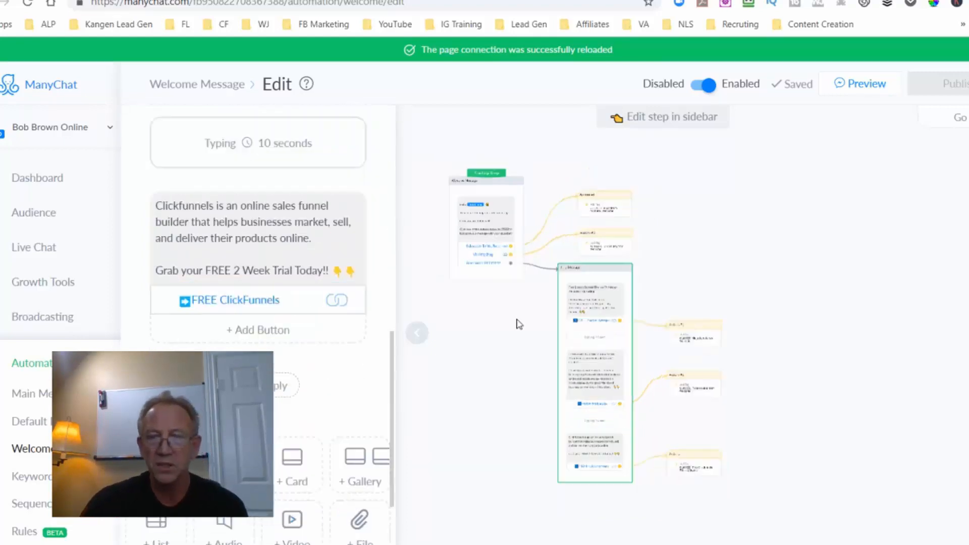
scroll(520, 324, down, 1)
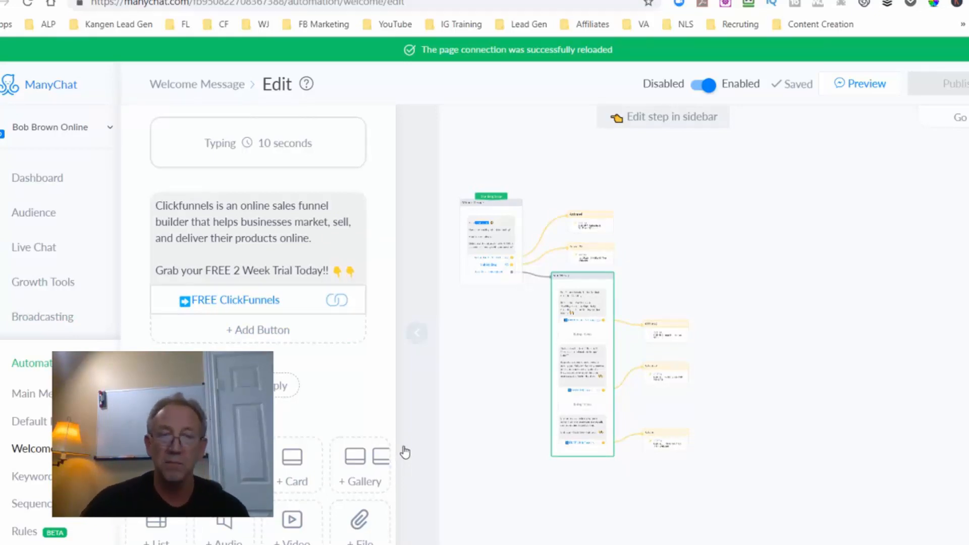
Return to the bot's Main Menu automation and compare its buttons with the phone preview.
click(48, 397)
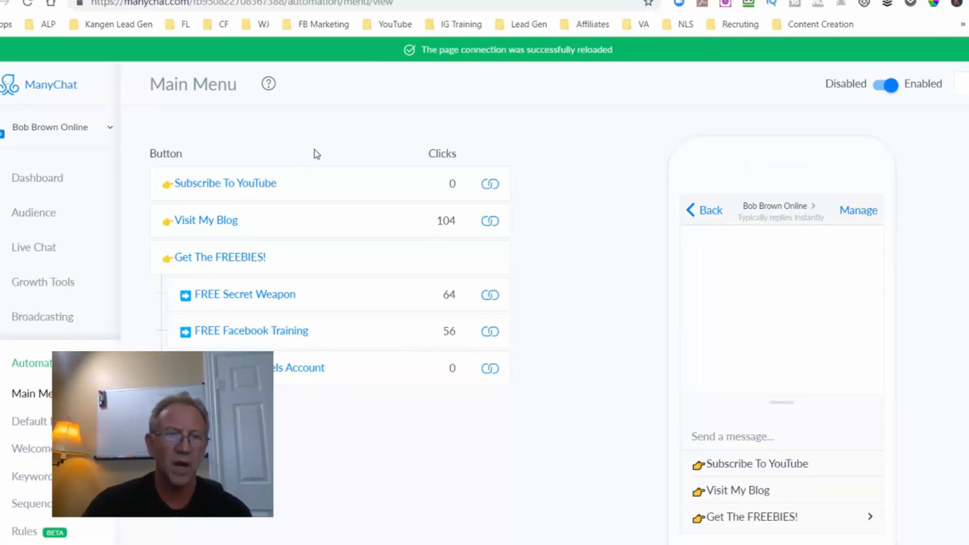
scroll(253, 181, down, 1)
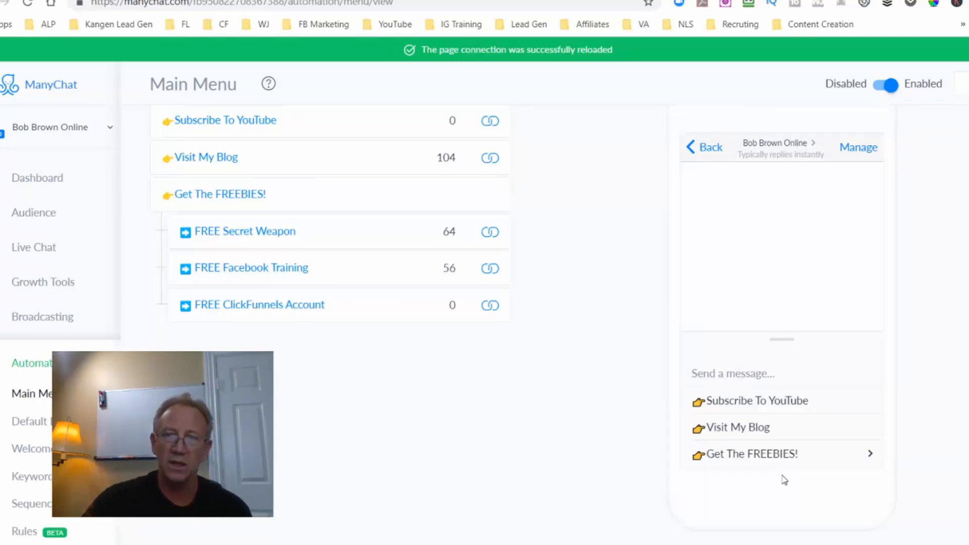
scroll(601, 177, up, 2)
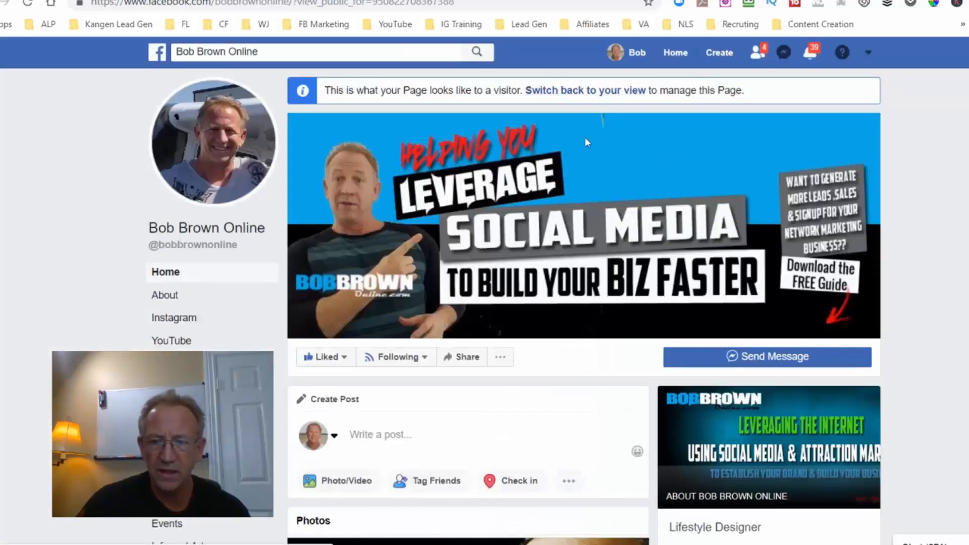
Switch to the Facebook page's visitor view, open the page's Messenger chat and read through the welcome message and its buttons.
scroll(586, 137, down, 2)
scroll(593, 186, up, 2)
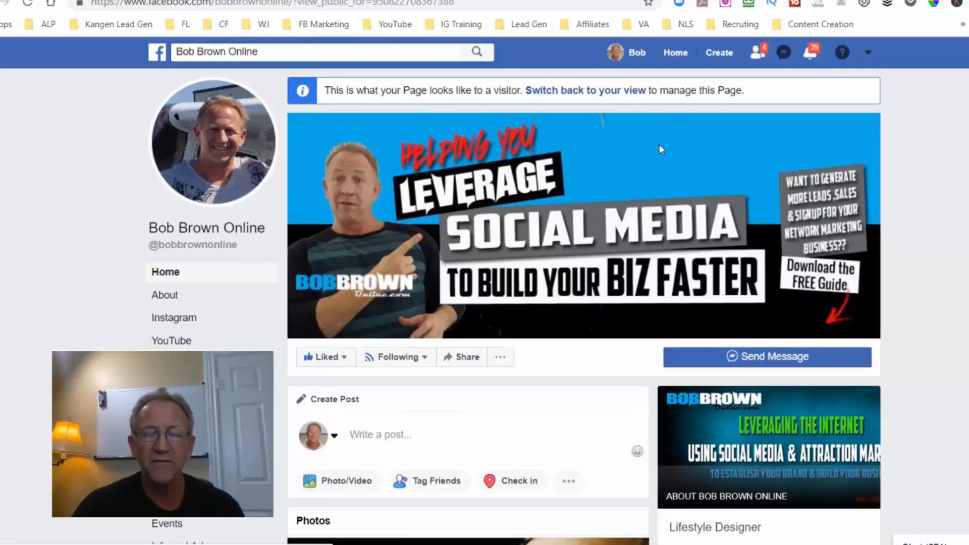
scroll(659, 144, down, 3)
scroll(658, 143, up, 3)
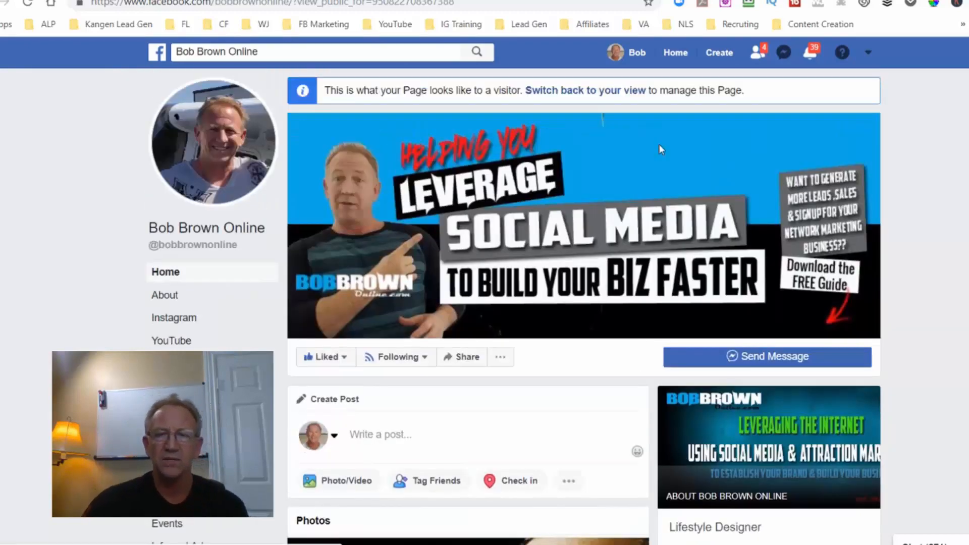
scroll(661, 147, down, 12)
scroll(662, 148, up, 15)
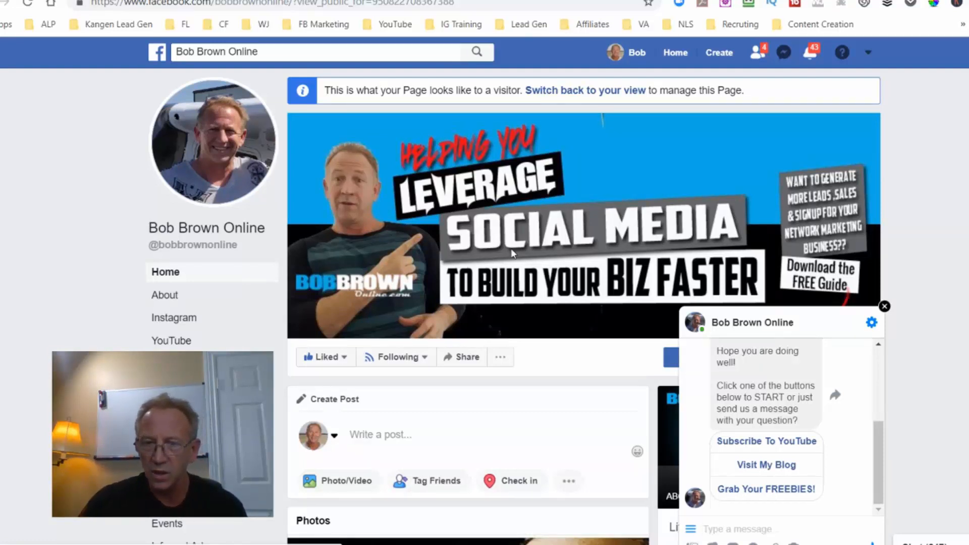
scroll(817, 400, up, 3)
scroll(819, 403, down, 3)
scroll(816, 399, up, 2)
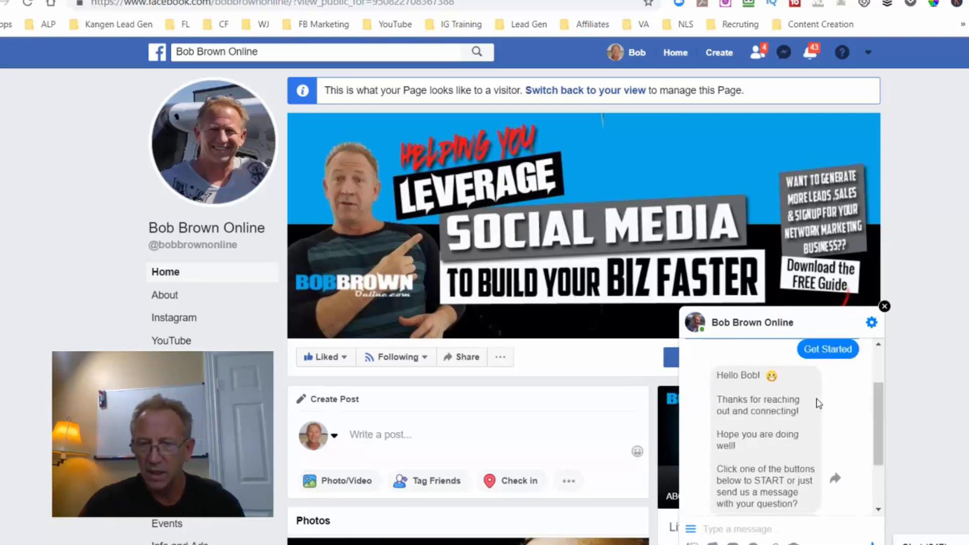
scroll(813, 394, down, 2)
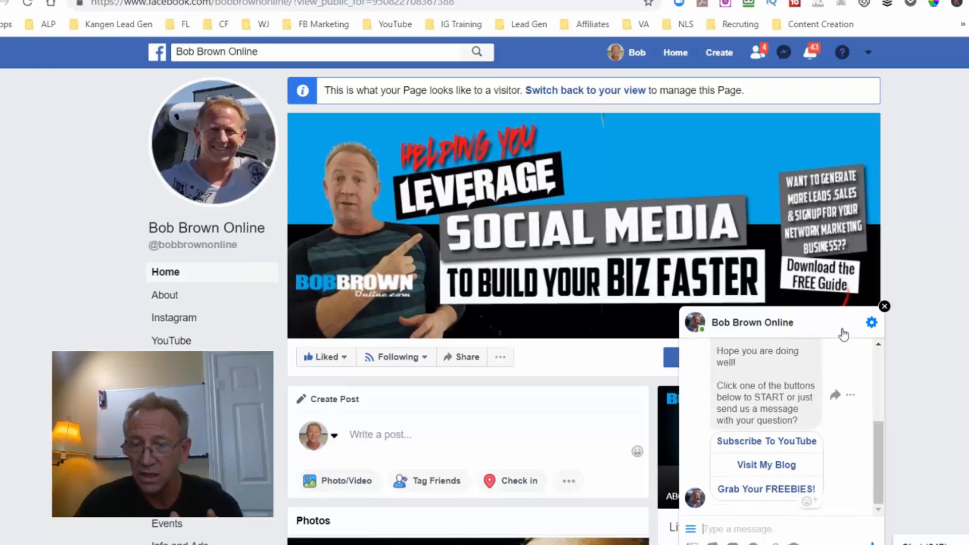
Delete the existing Messenger conversation with the page and start a fresh chat from the page's visitor view.
click(872, 323)
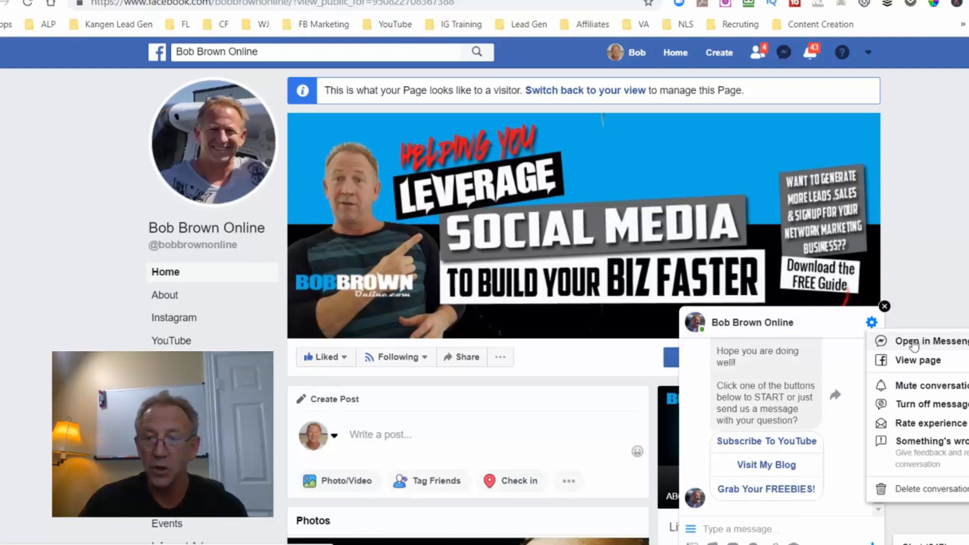
click(919, 491)
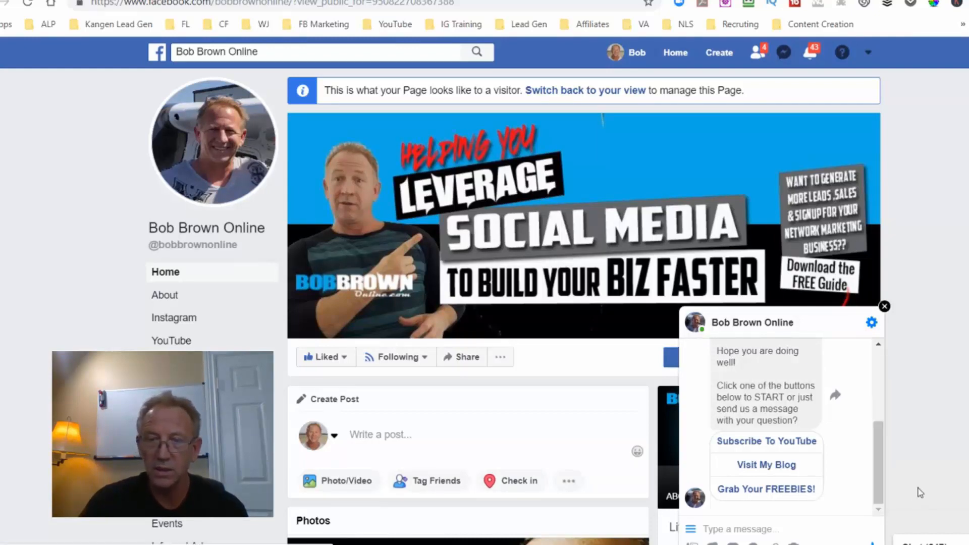
click(598, 262)
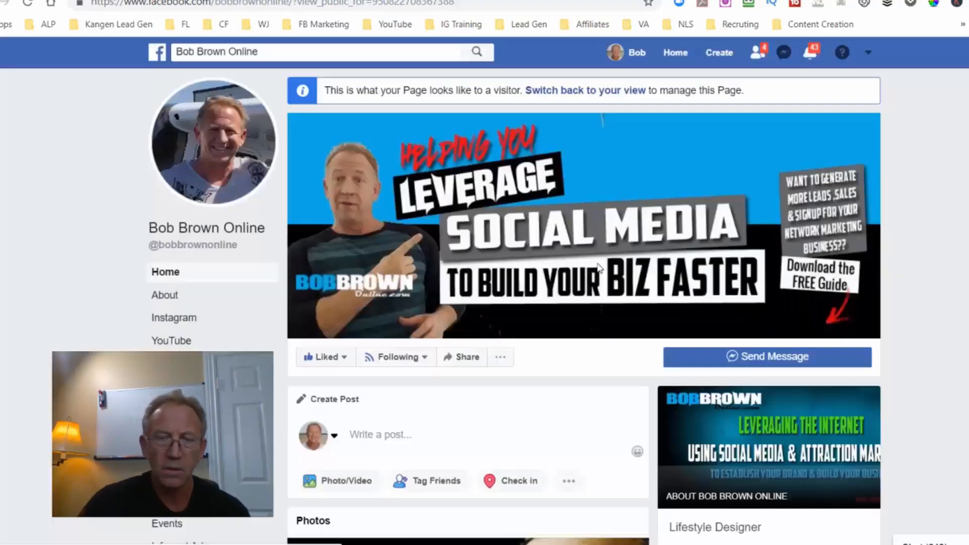
click(53, 4)
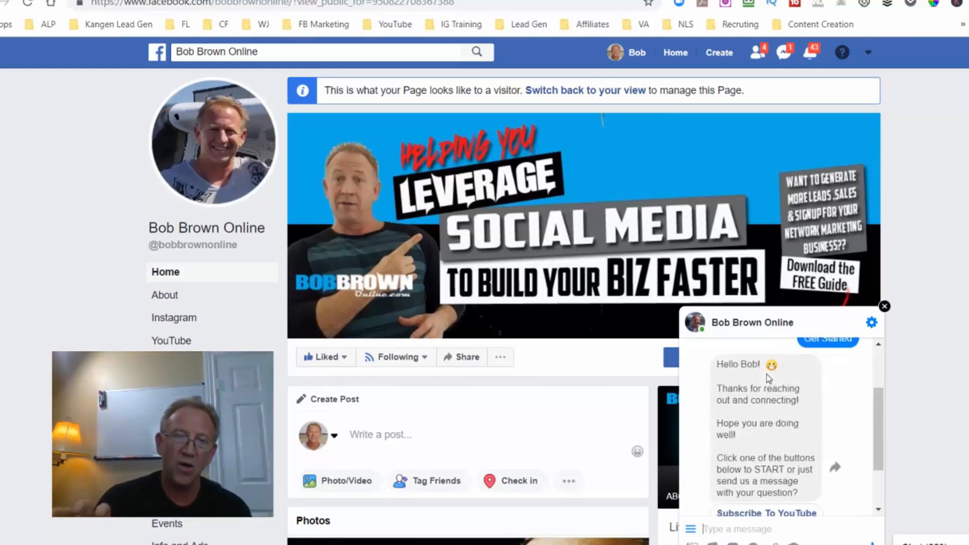
Check the chat's main menu and its Get The FREEBIES! submenu, closing the menu and minimizing the chat when done.
scroll(768, 377, down, 3)
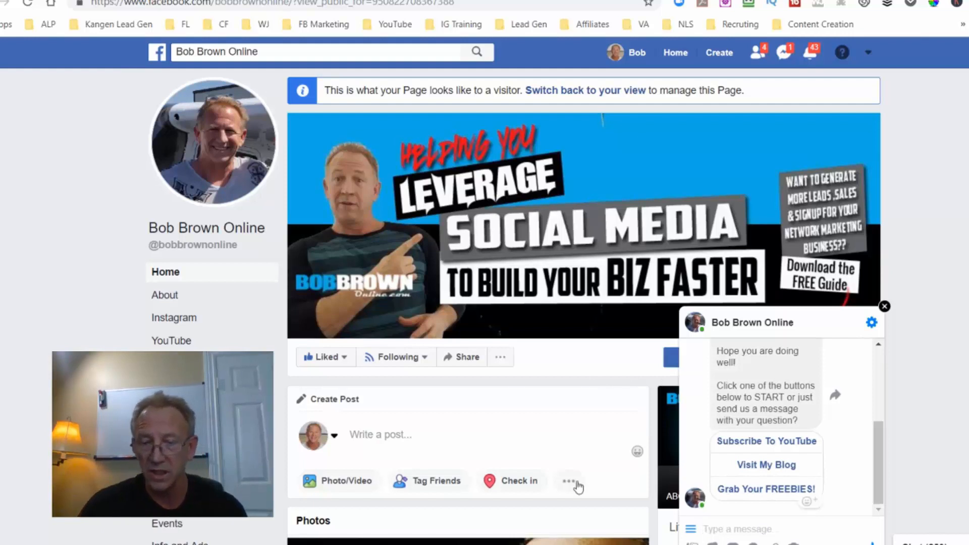
click(691, 530)
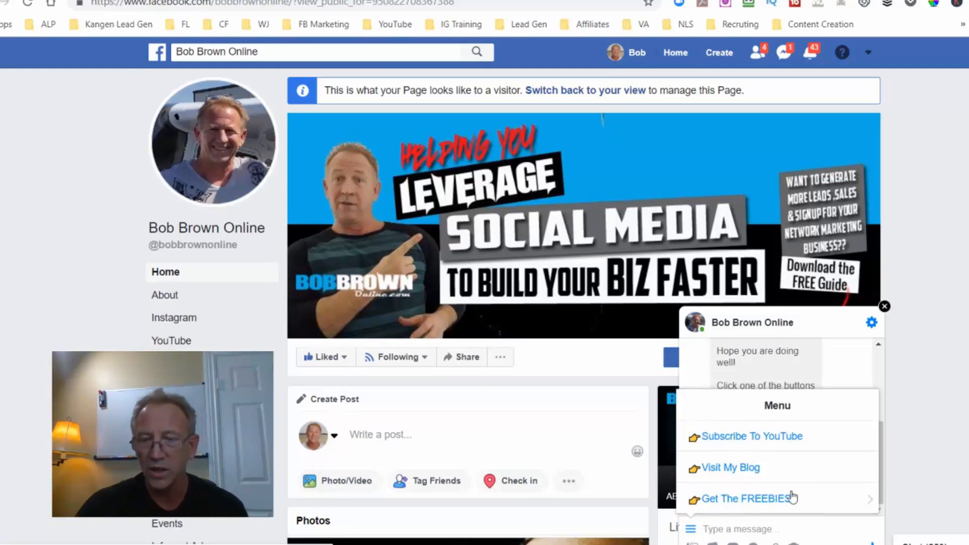
click(868, 503)
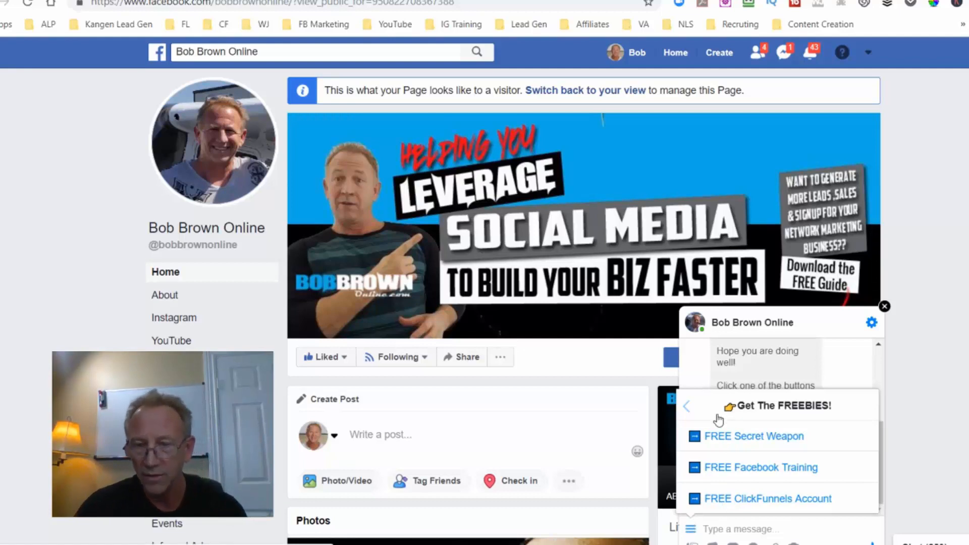
click(688, 410)
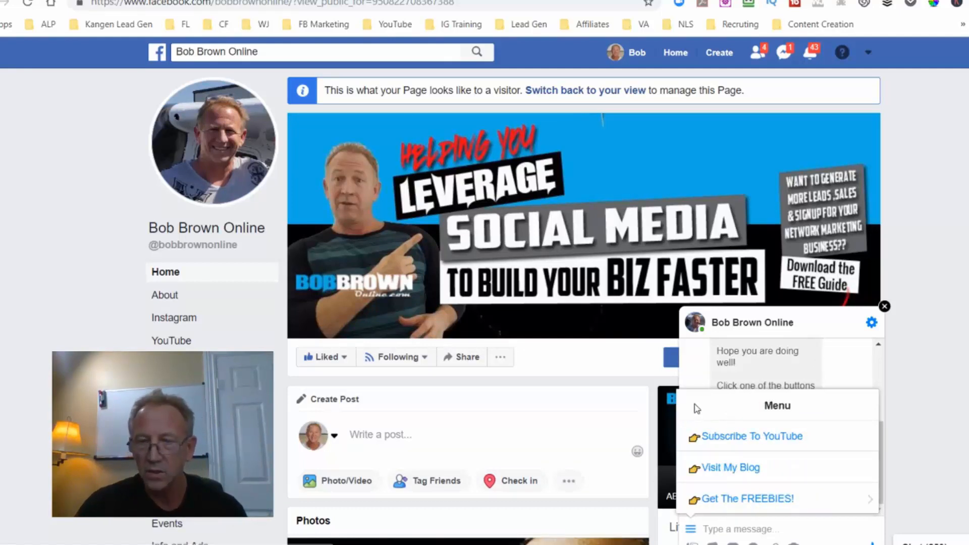
click(920, 419)
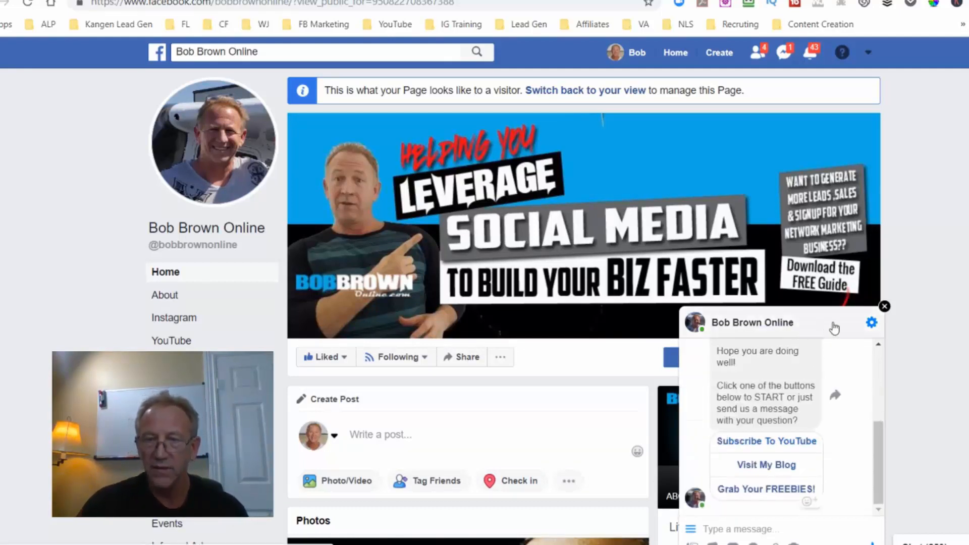
click(829, 325)
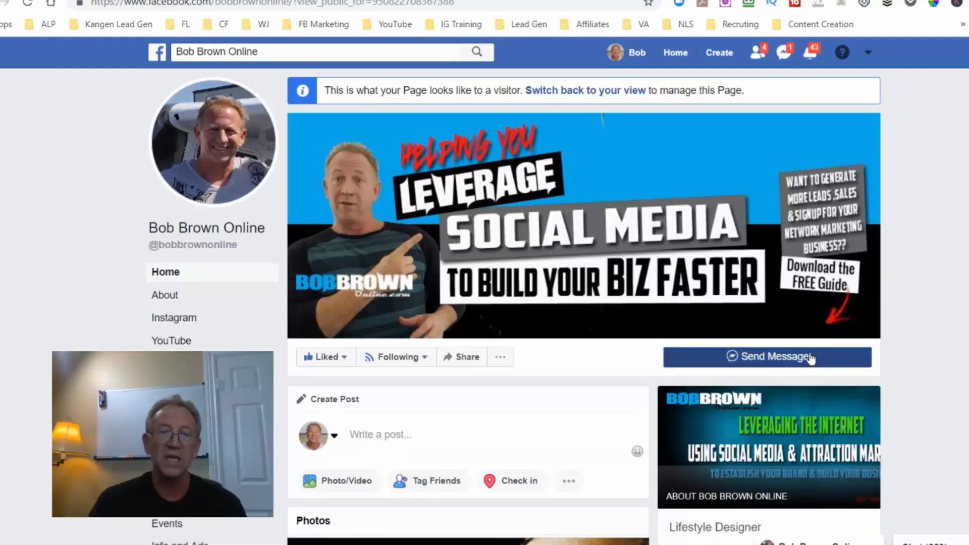